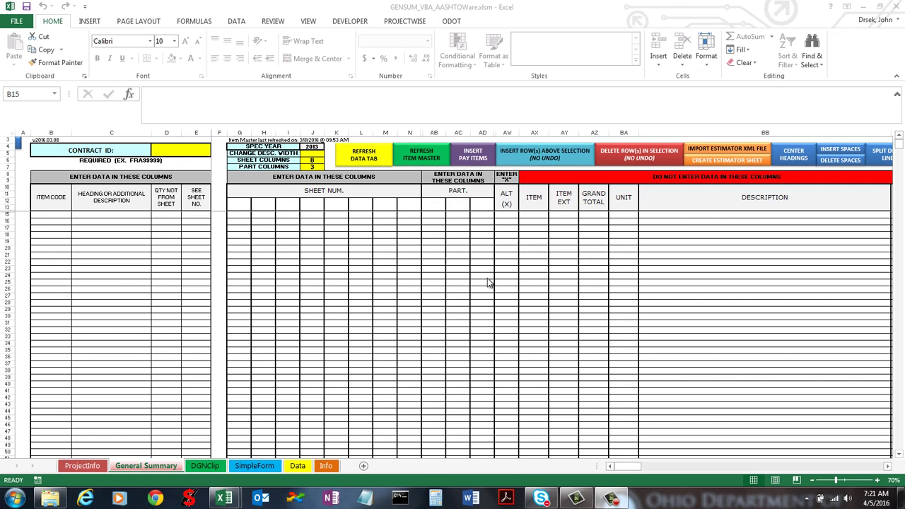
Step: Set the Spec Year on the General Summary sheet to 2016
left_click(253, 7)
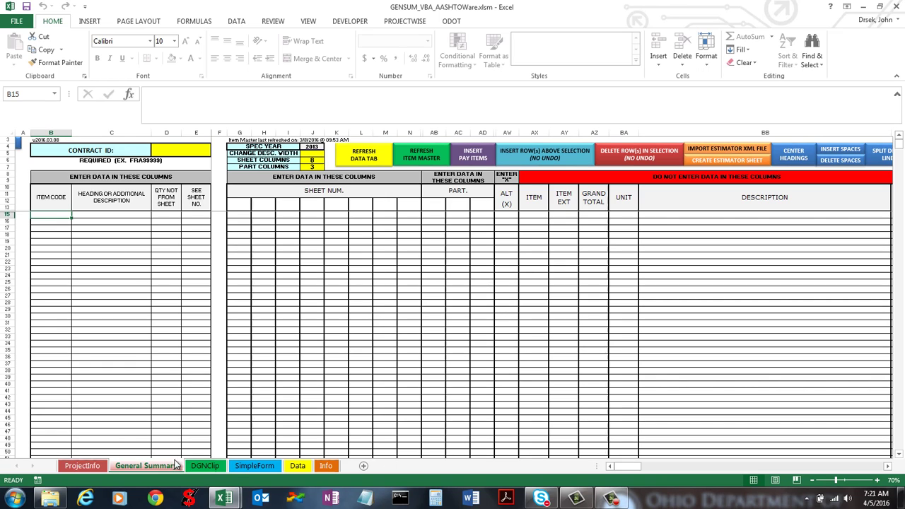
left_click(259, 467)
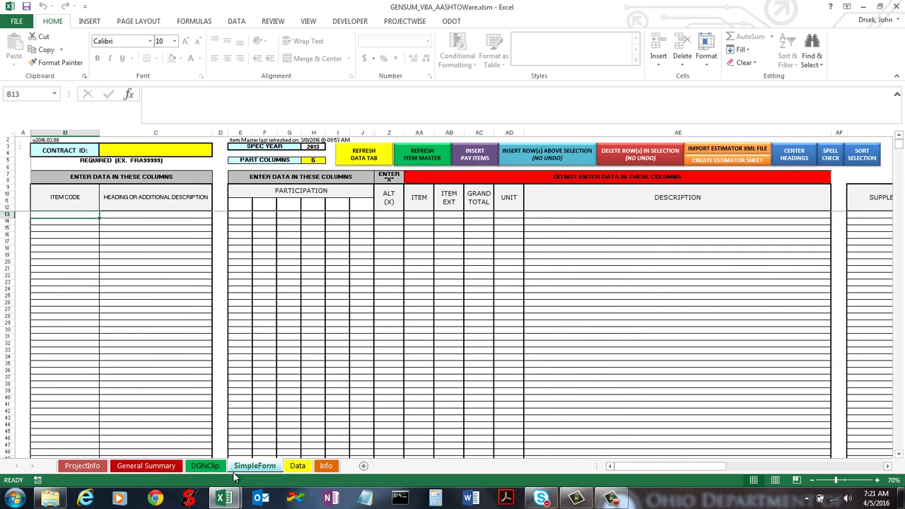
left_click(167, 470)
left_click(263, 146)
left_click(308, 146)
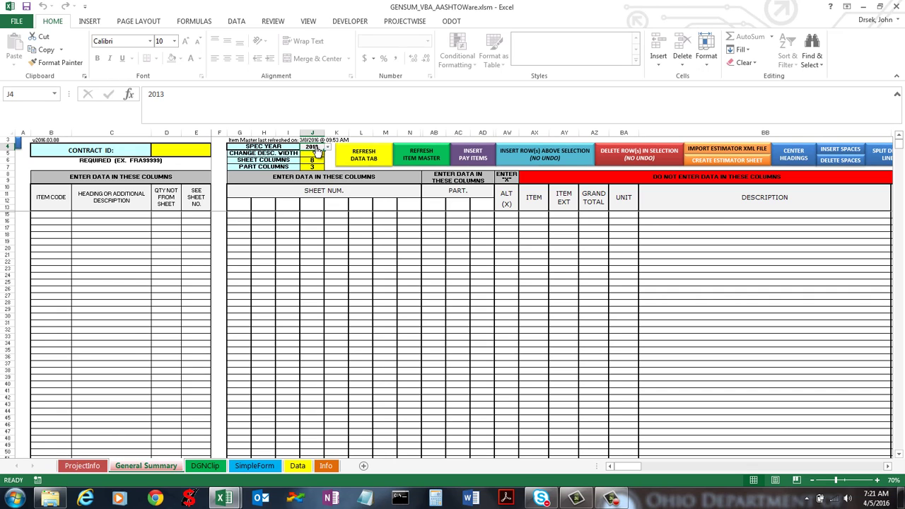
left_click(329, 148)
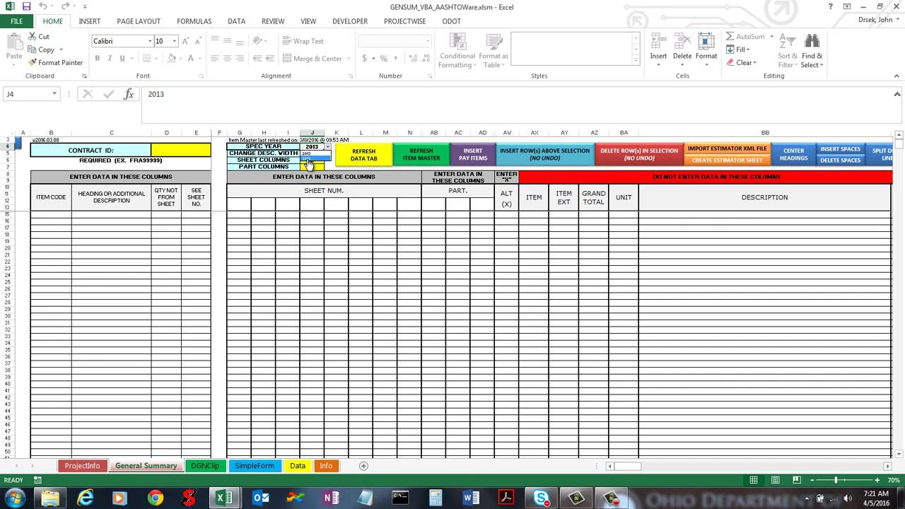
left_click(309, 160)
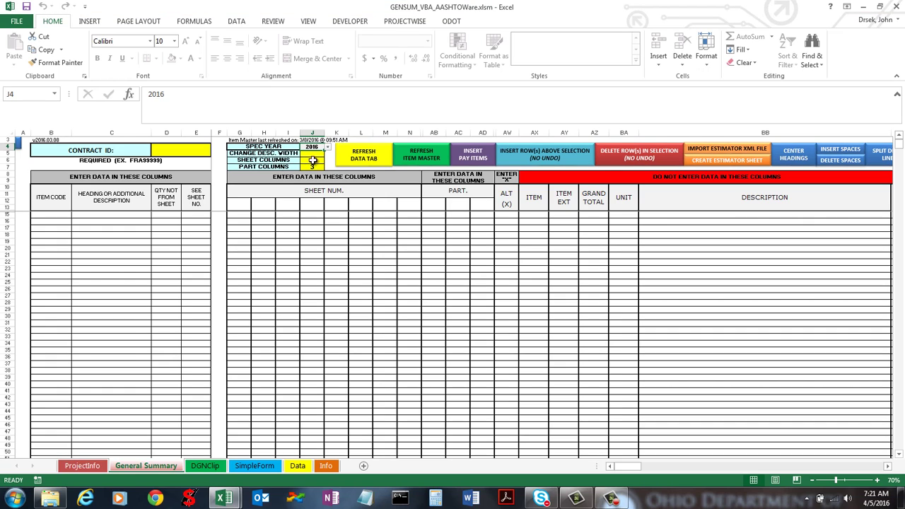
Step: Check the Spec Year on the SimpleForm sheet and return to the General Summary sheet
left_click(255, 466)
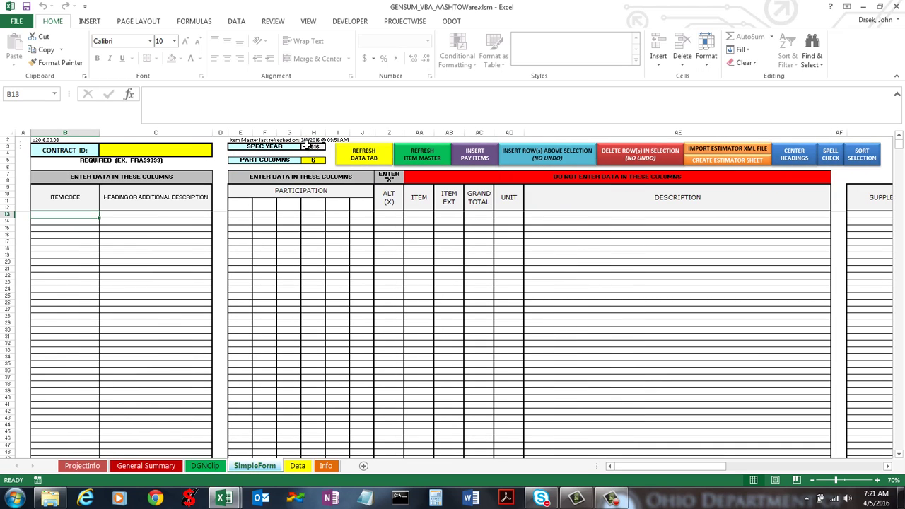
left_click(146, 466)
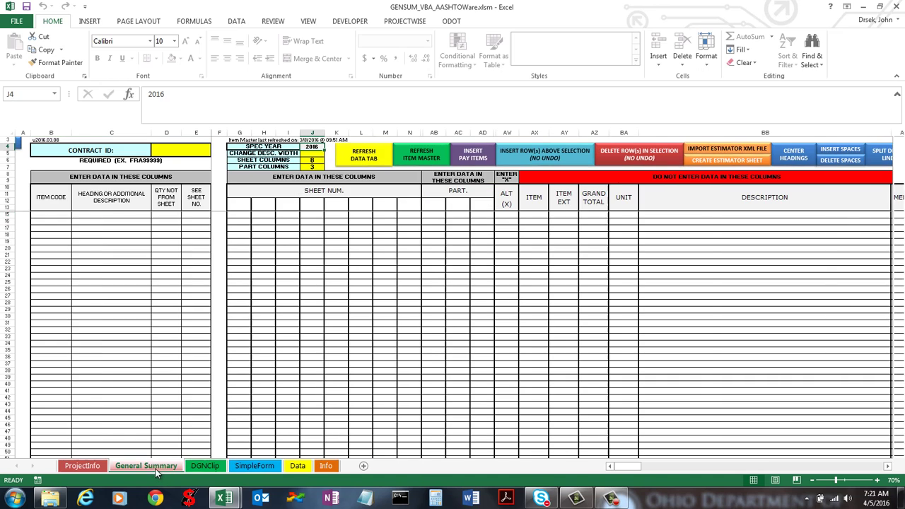
left_click(254, 466)
left_click(150, 468)
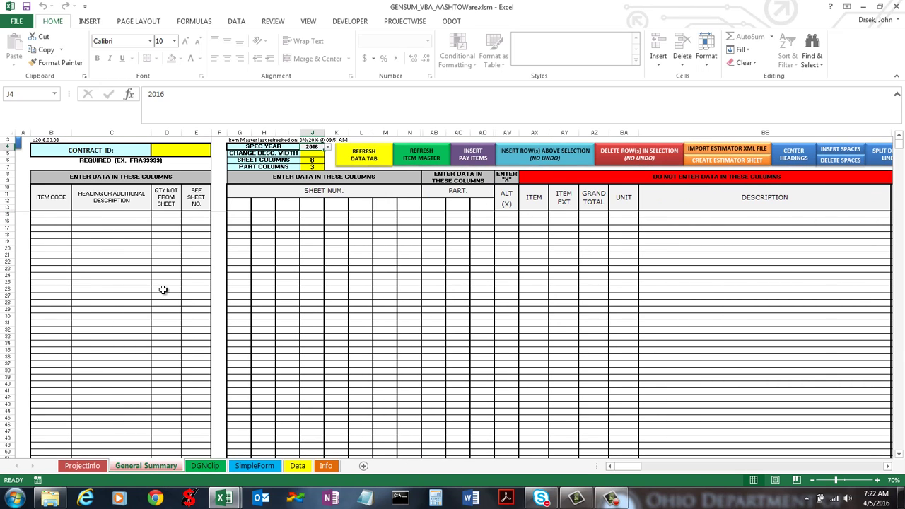
Step: Examine the sheet number and participation header cells, the Item Master refresh date and the ODOT add-in commands on the General Summary sheet
left_click(248, 260)
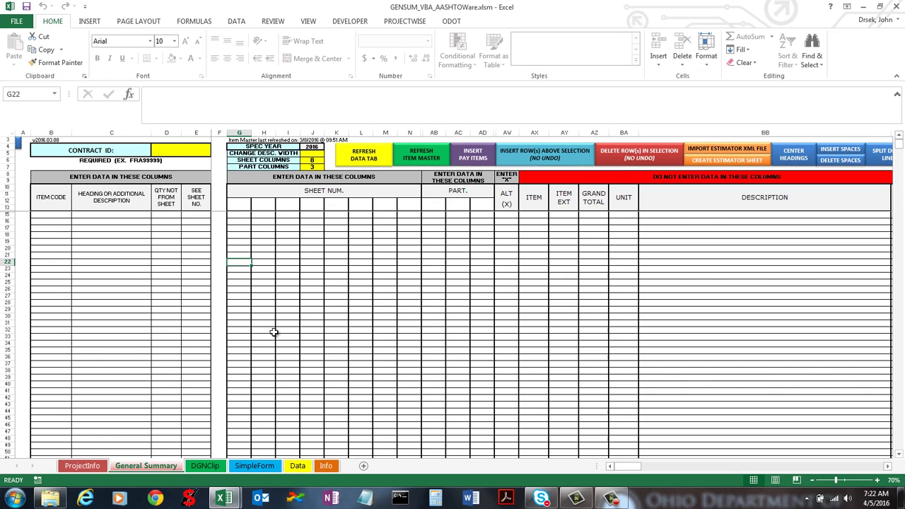
left_click(287, 241)
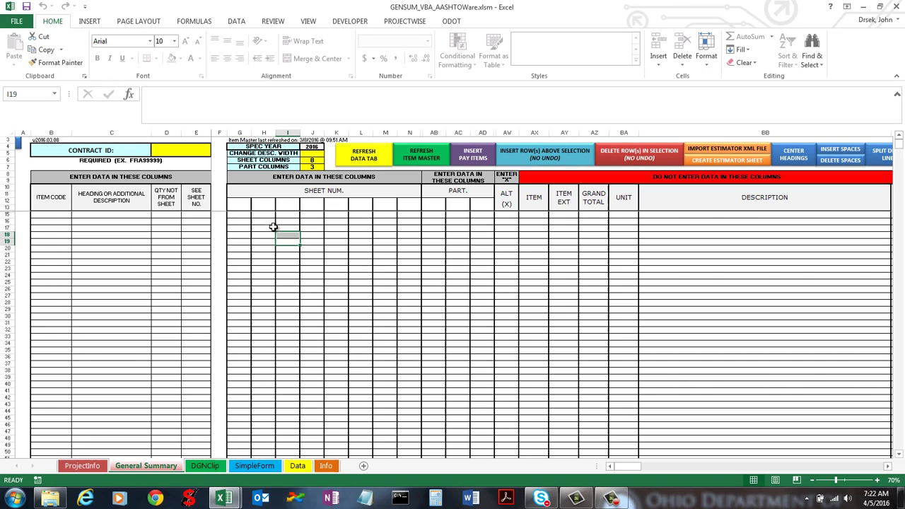
left_click(246, 204)
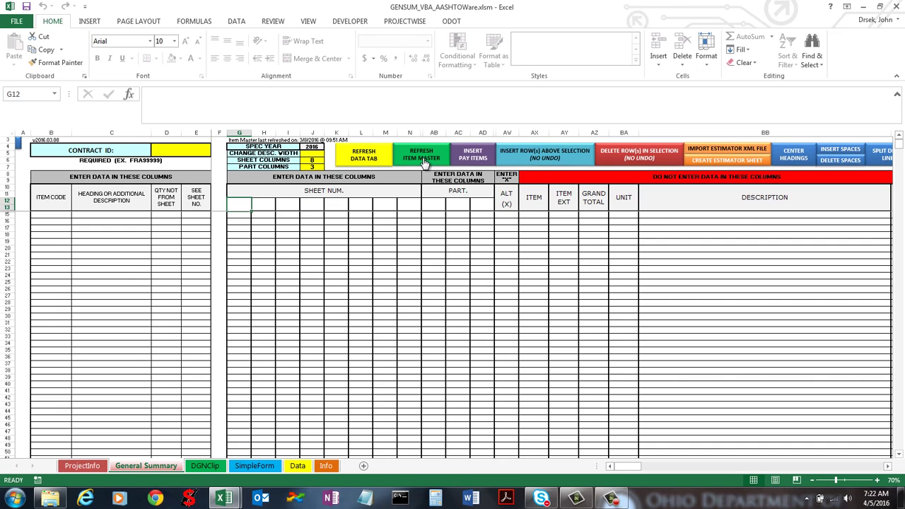
left_click(314, 148)
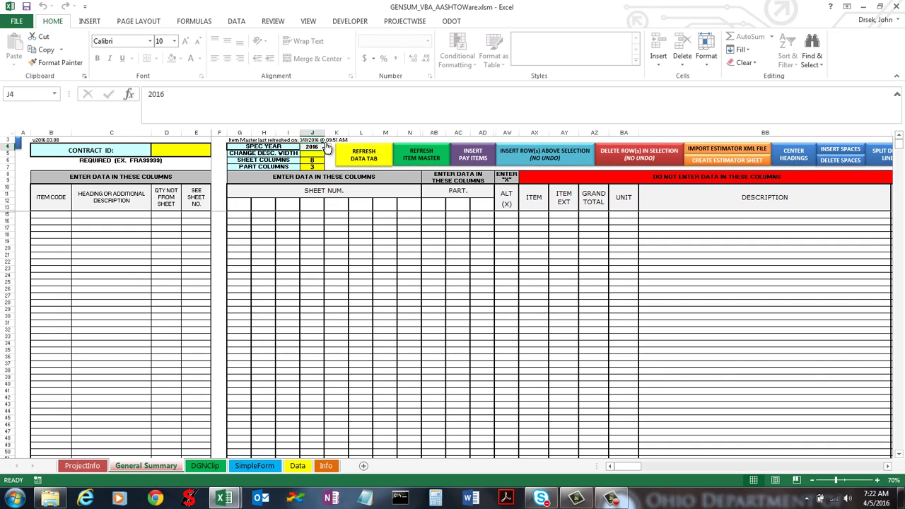
left_click(240, 141)
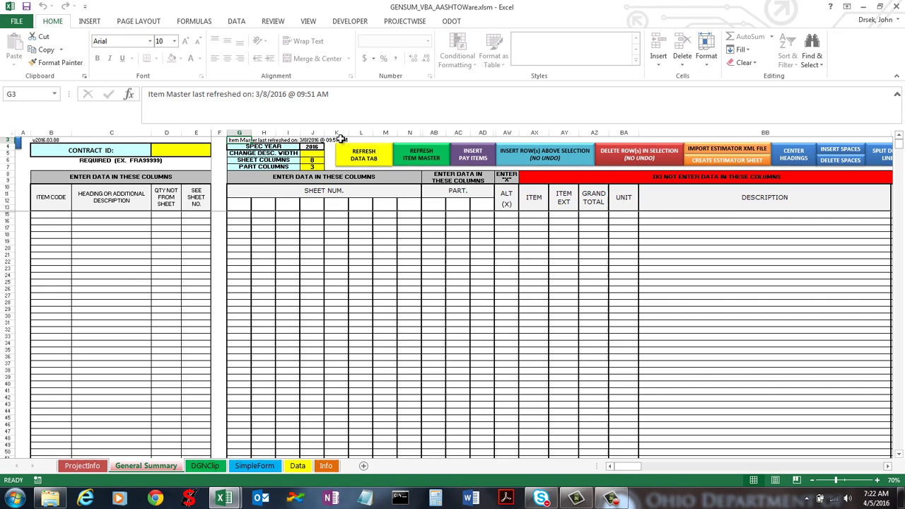
left_click(312, 140)
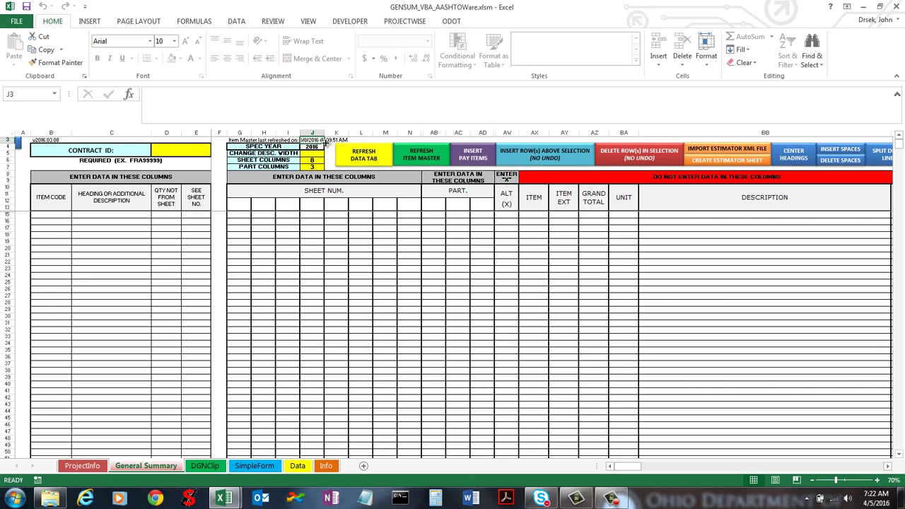
left_click(312, 146)
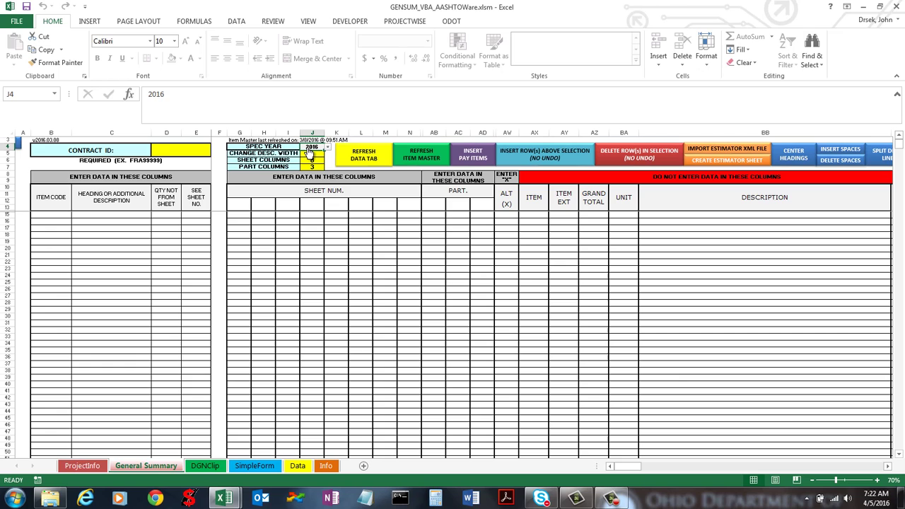
left_click(463, 204)
left_click(480, 204)
left_click(436, 204)
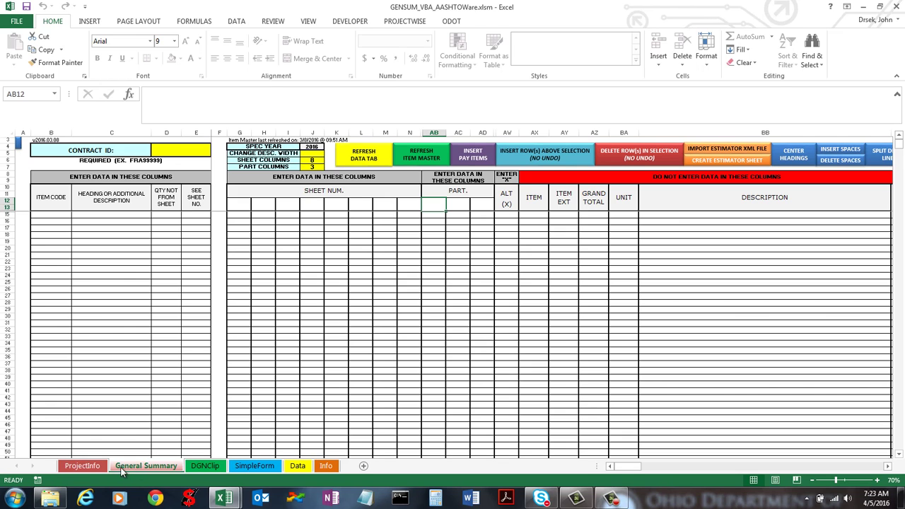
left_click(95, 470)
left_click(452, 22)
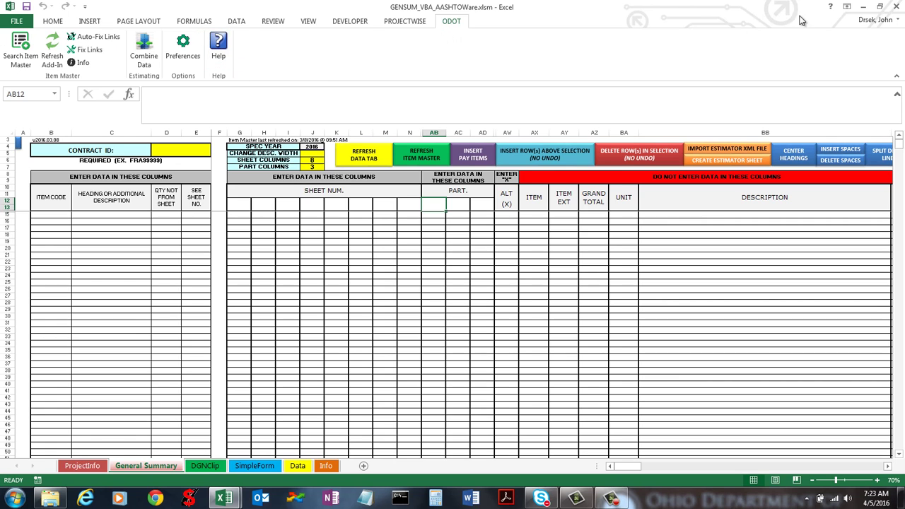
Step: Show the Standard_Excel_Summaries folder in File Explorer, and switch to the SubSummary_Full_Pavement.xlsx workbook in a maximized window
left_click(236, 495)
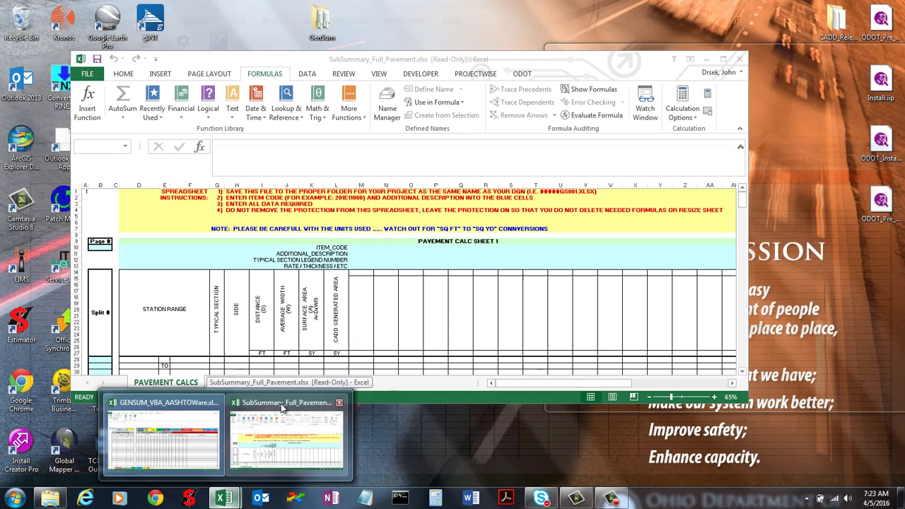
left_click(279, 407)
left_click(51, 498)
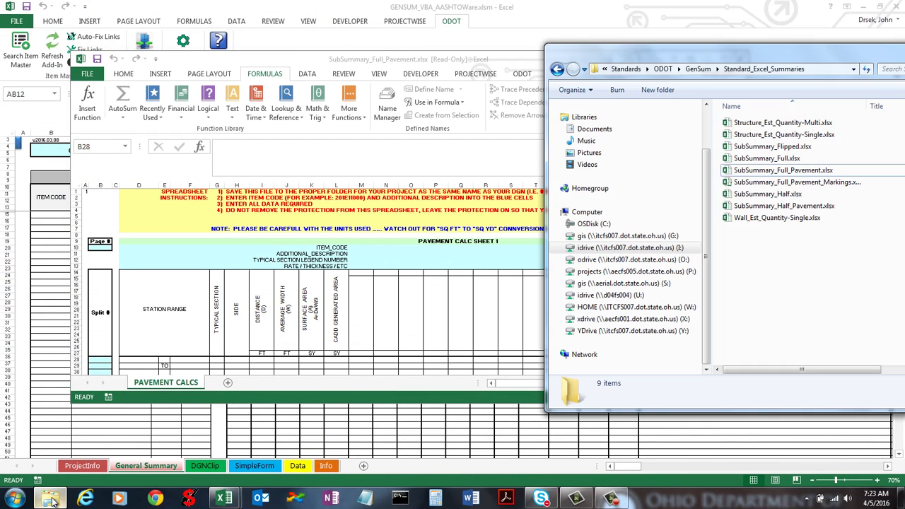
left_click_drag(736, 65, 714, 65)
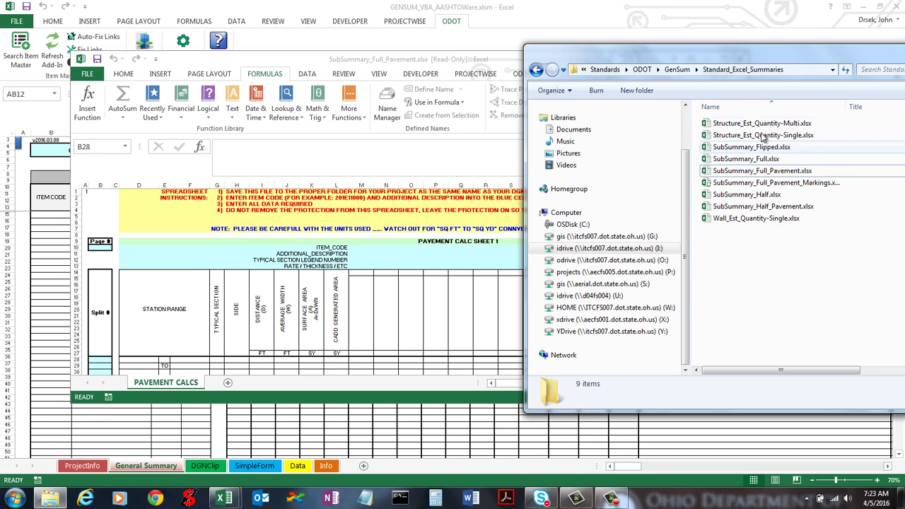
left_click_drag(710, 60, 770, 50)
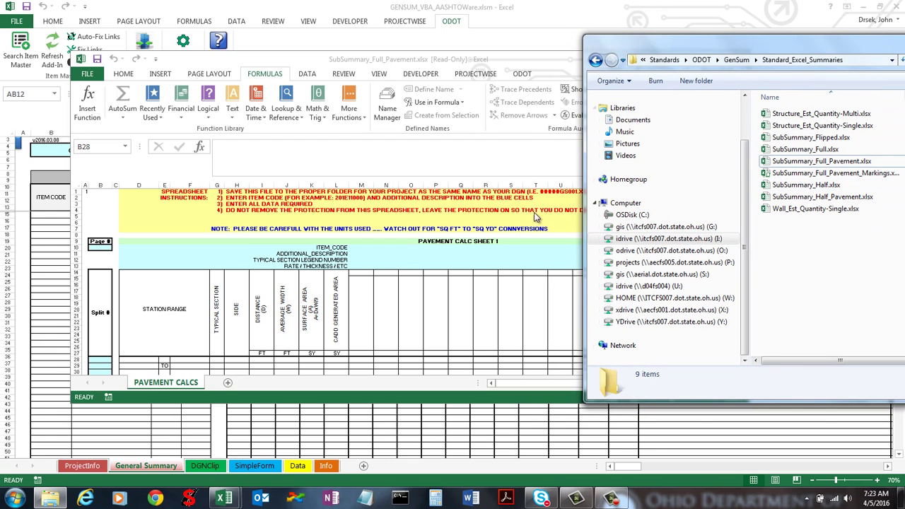
left_click(527, 58)
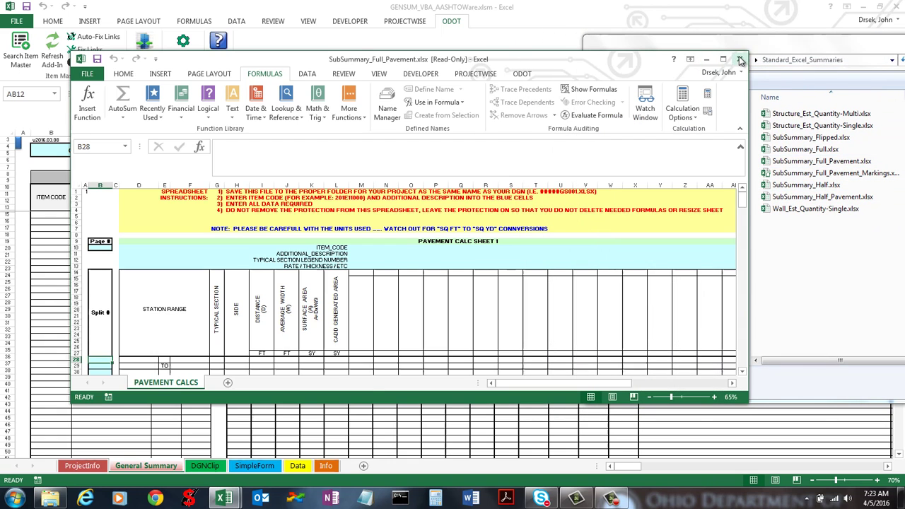
left_click(722, 59)
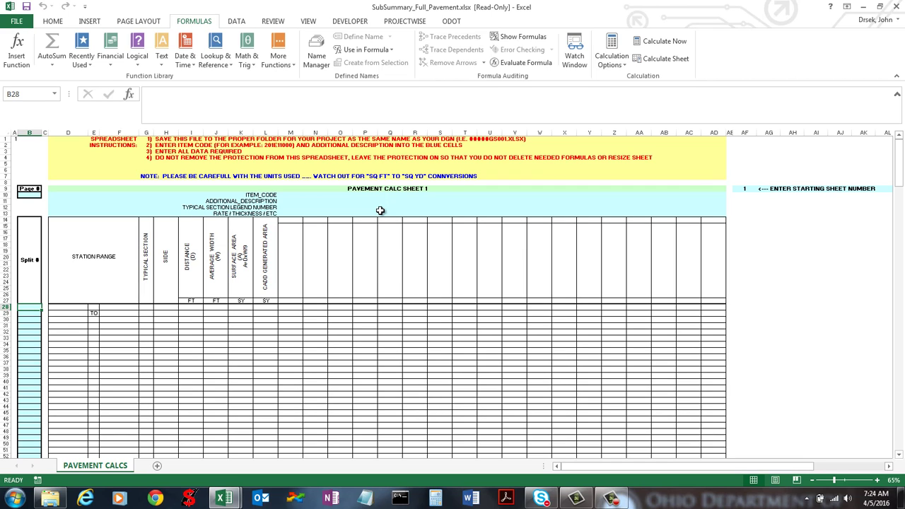
Step: Inspect the item description formulas in the row 15 column headers of the pavement calculation sheet
left_click(293, 247)
left_click(313, 246)
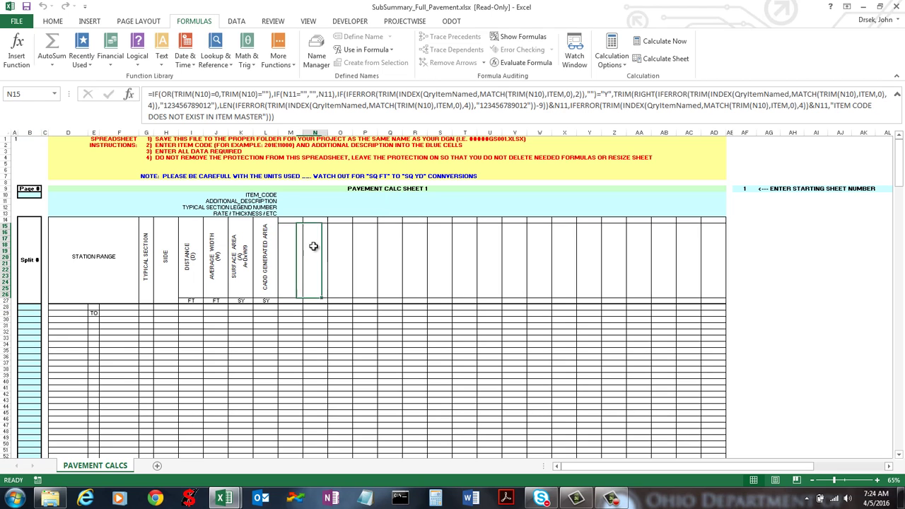
left_click(364, 254)
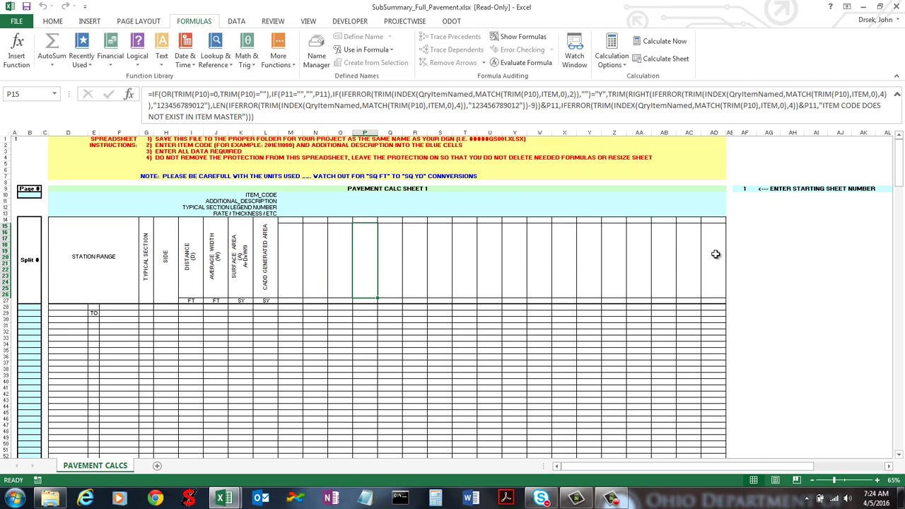
left_click_drag(715, 254, 564, 258)
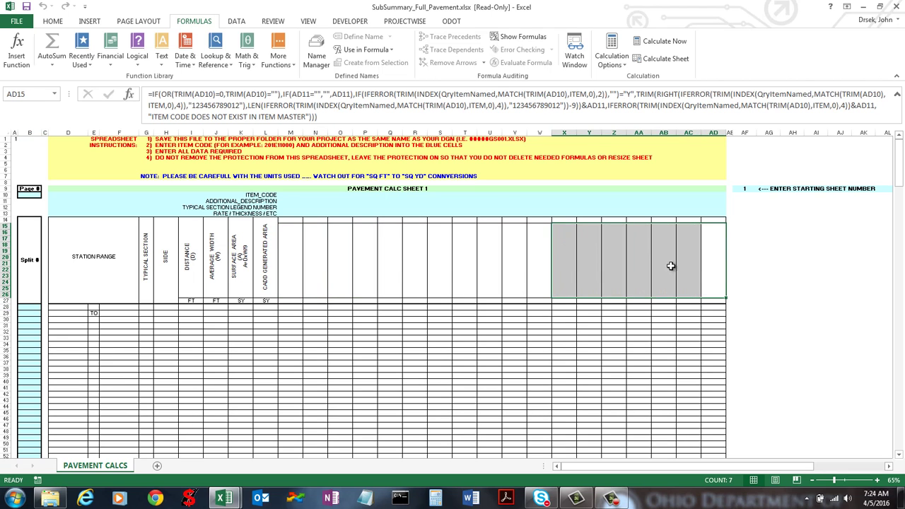
Step: Open the ODOT Item Master search for item code cell M10 and move its window clear of the item columns
left_click(287, 195)
left_click(458, 24)
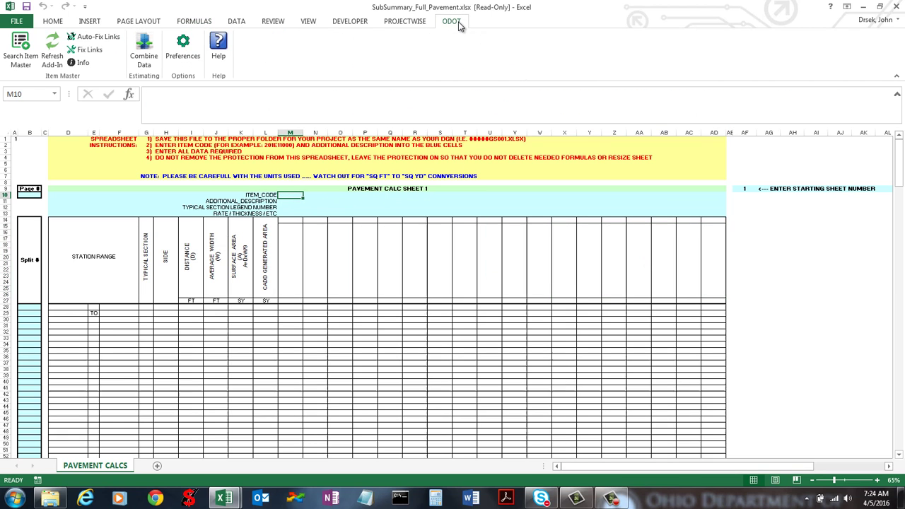
left_click(32, 59)
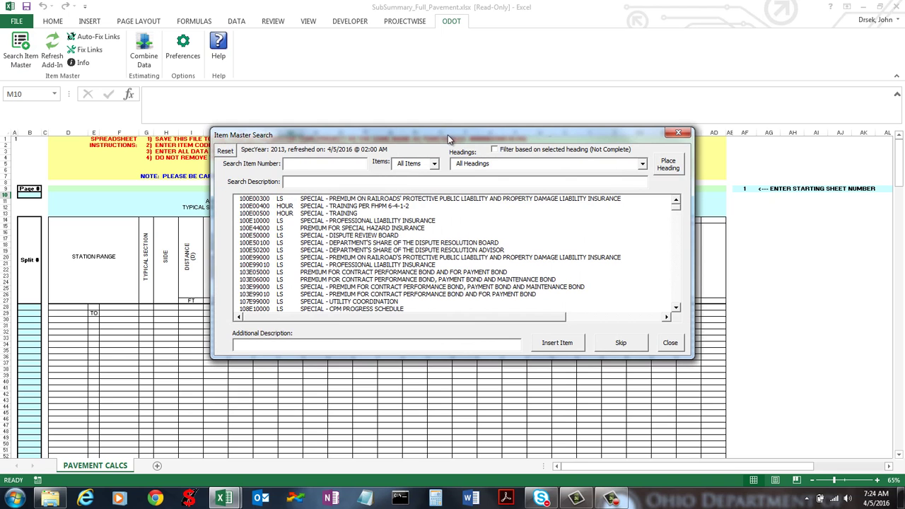
left_click_drag(544, 138, 618, 98)
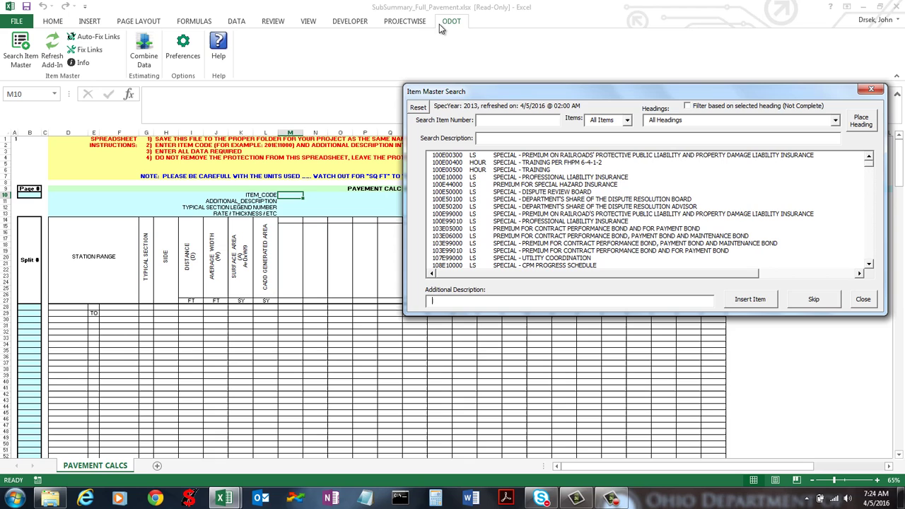
Step: Insert item 201E23000, TREE REMOVED, 30" SIZE, into item code cell M10, close the search and select the column's description header
left_click(497, 193)
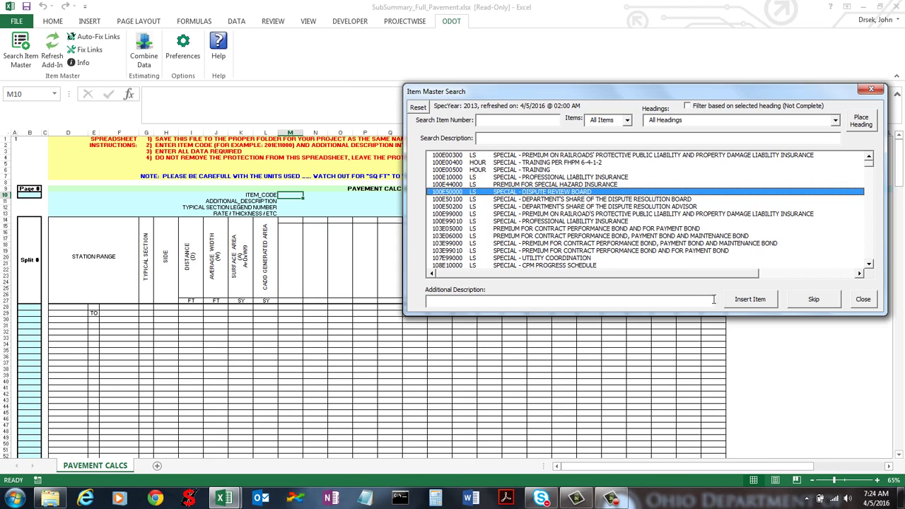
key("Down")
key("Down")
key("Down")
key("Down")
key("Down")
key("Down")
key("Down")
key("Down")
key("Down")
key("Down")
key("Down")
key("Down")
key("Down")
key("Down")
key("Down")
key("Down")
key("Down")
scroll(556, 210, "down", 4)
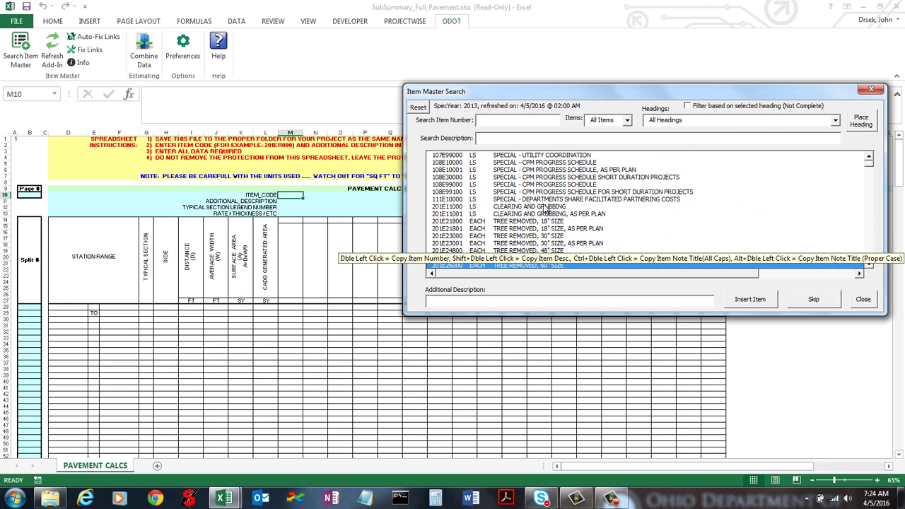
left_click(495, 200)
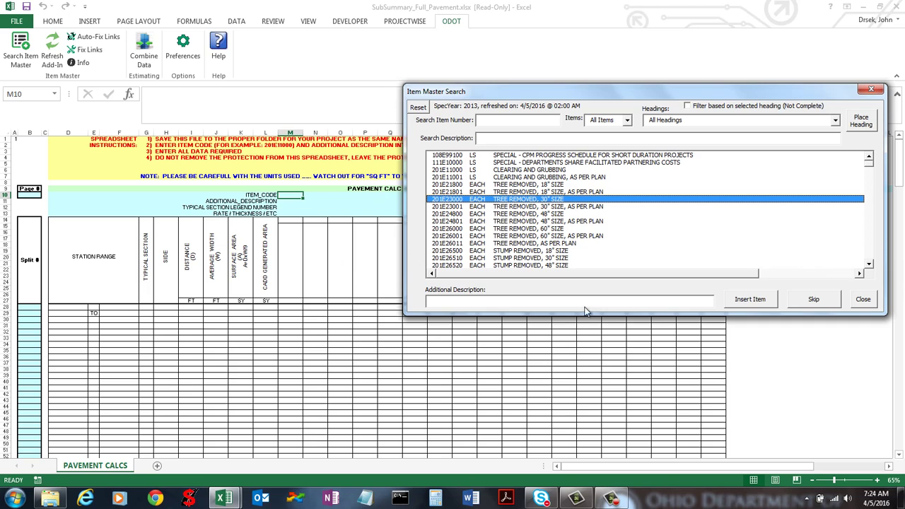
left_click(749, 300)
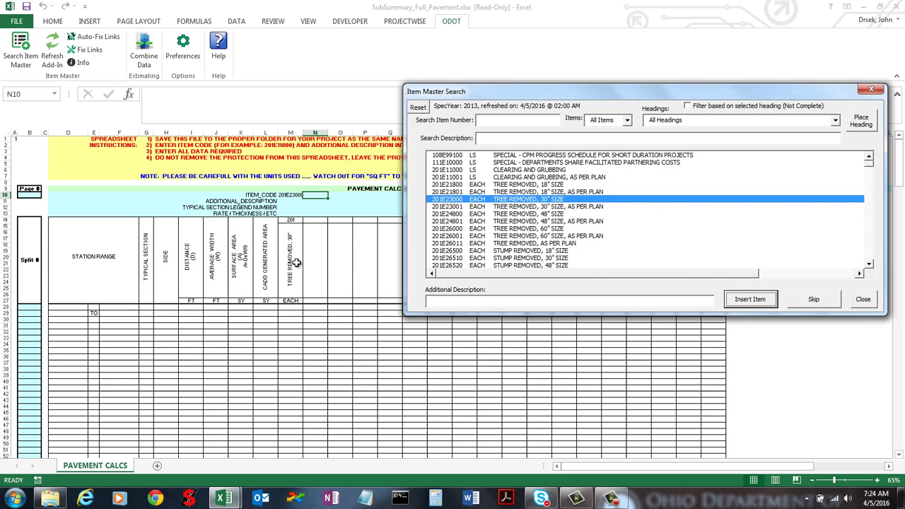
left_click(863, 299)
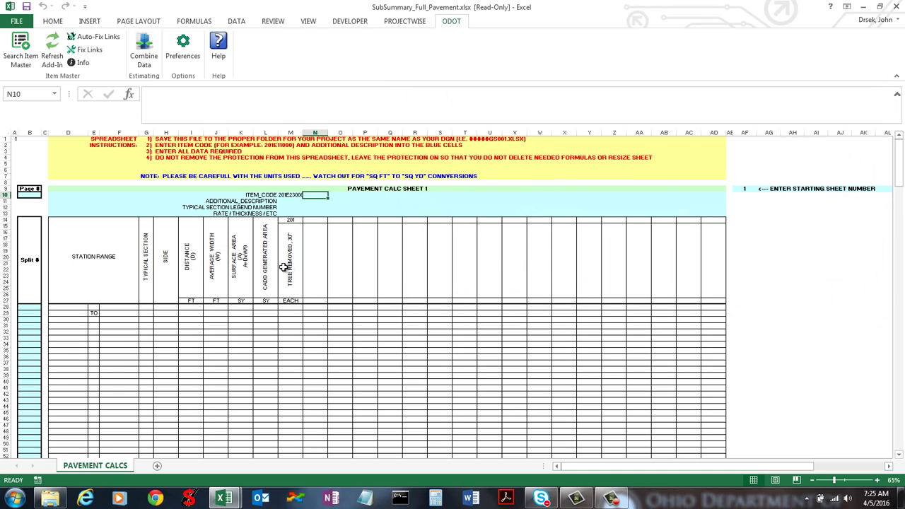
left_click(286, 265)
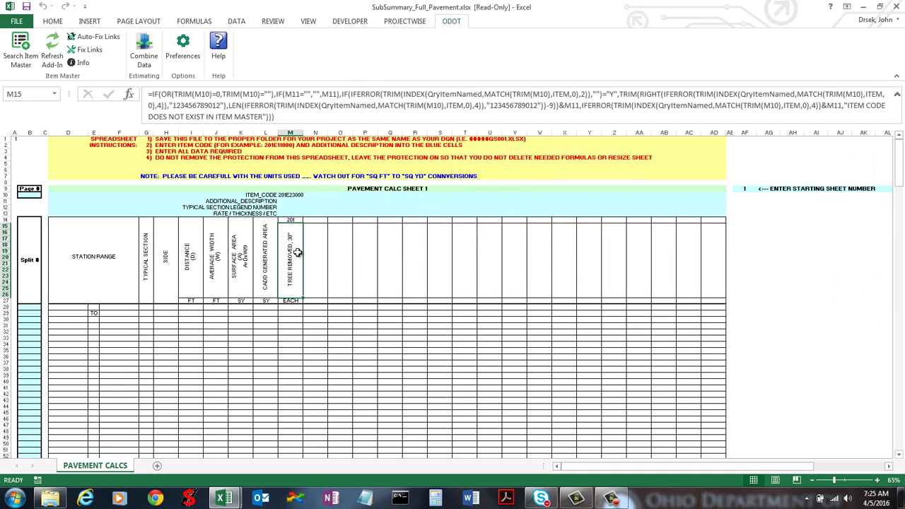
Step: Inspect item code cell M10 and the description formula in M15 that looks it up
left_click(287, 195)
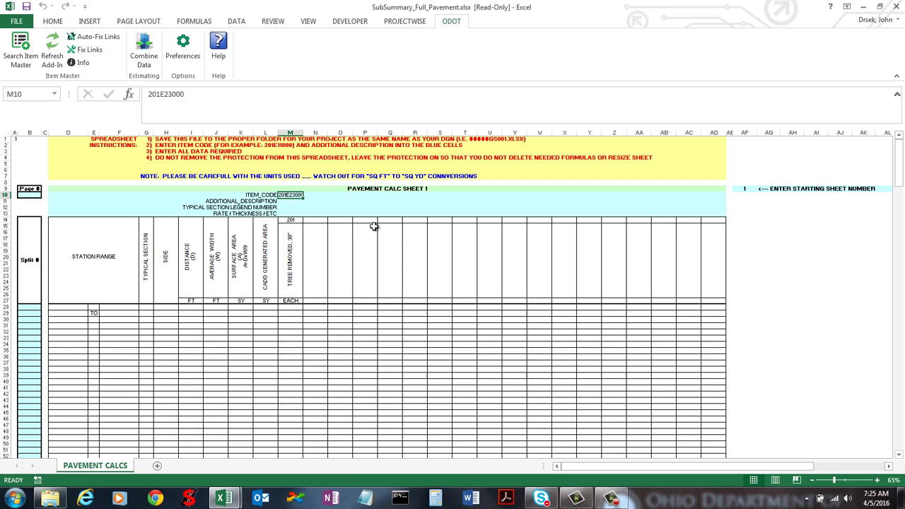
left_click(297, 267)
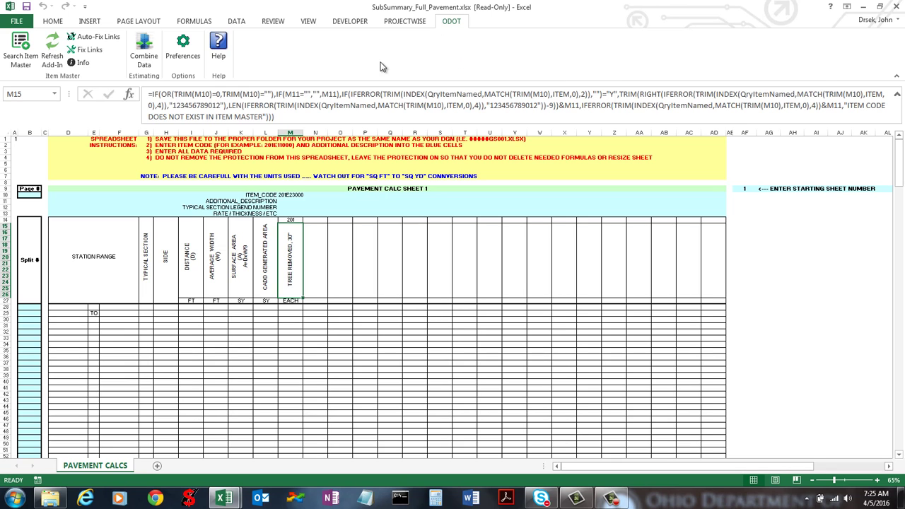
Step: Add SubSummary_Full_Pavement.xlsx from the Standard_Excel_Summaries folder to the Fix Item Master Links file list, dismissing the Windows color scheme prompt
left_click(88, 49)
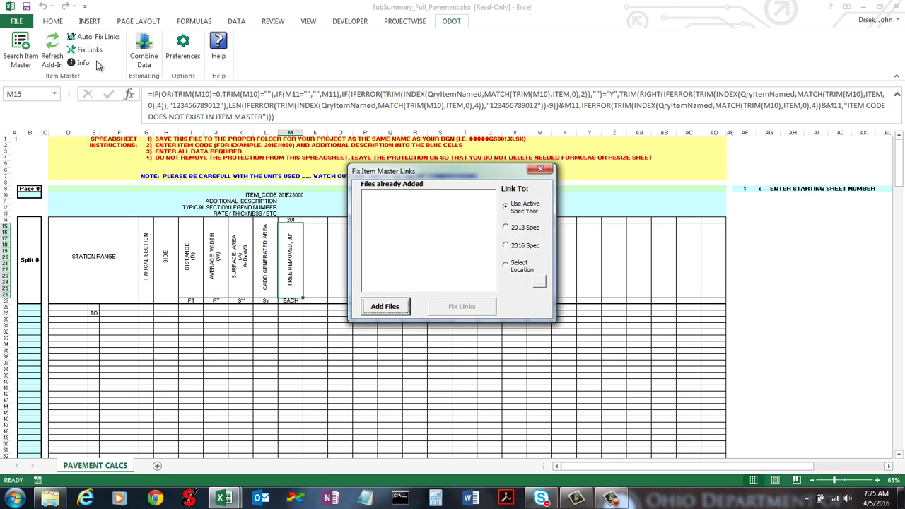
left_click_drag(389, 172, 422, 154)
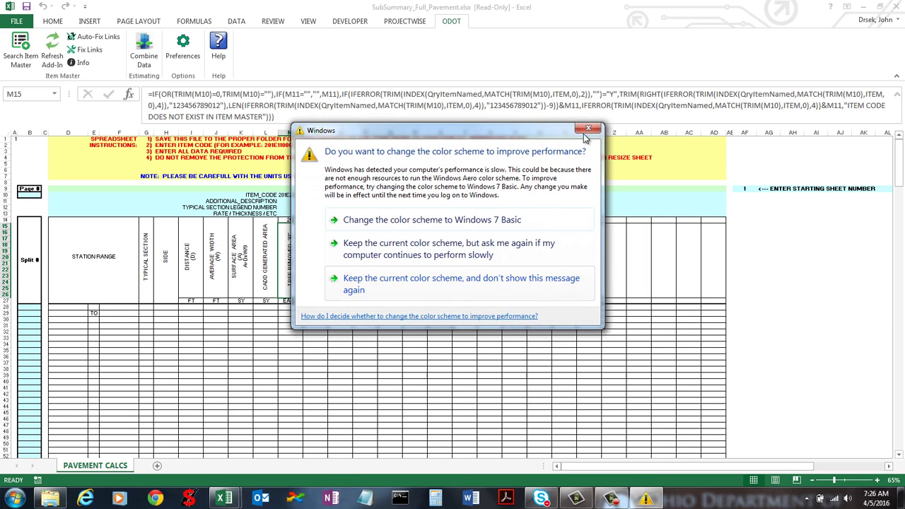
left_click(490, 277)
left_click(423, 287)
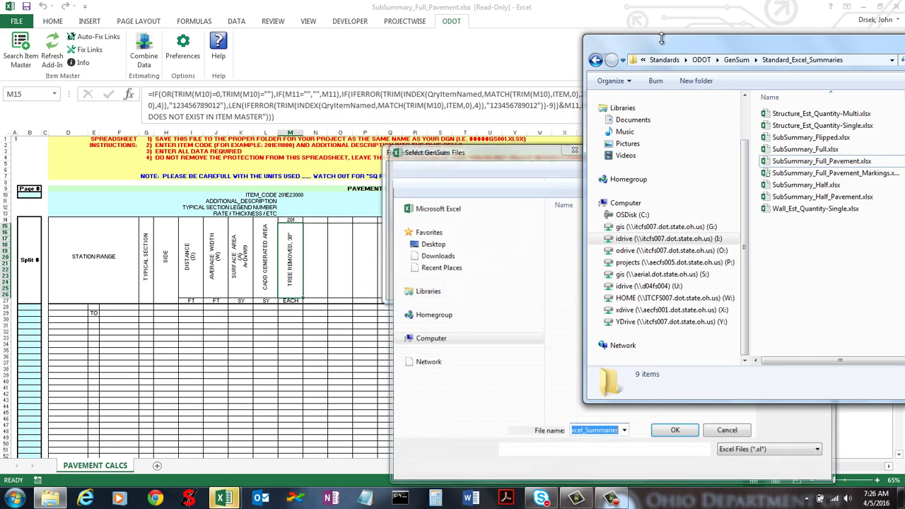
left_click(494, 152)
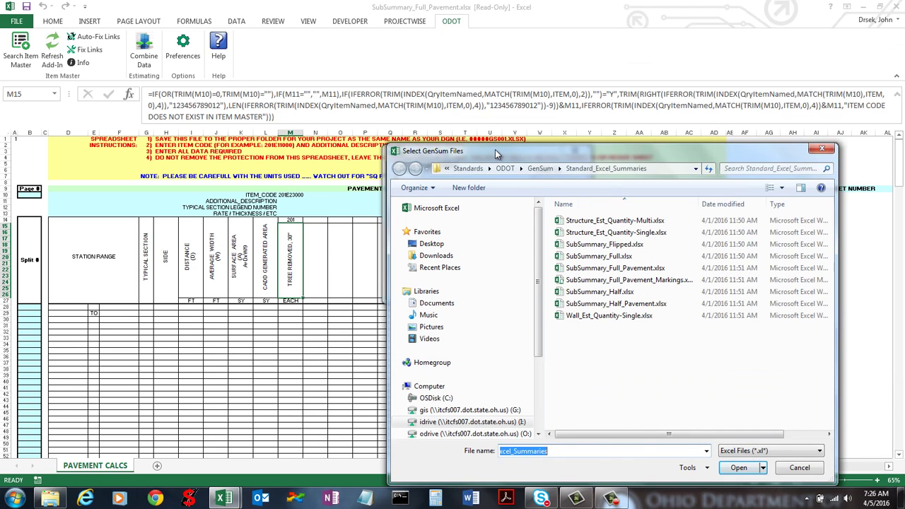
left_click_drag(495, 149, 561, 45)
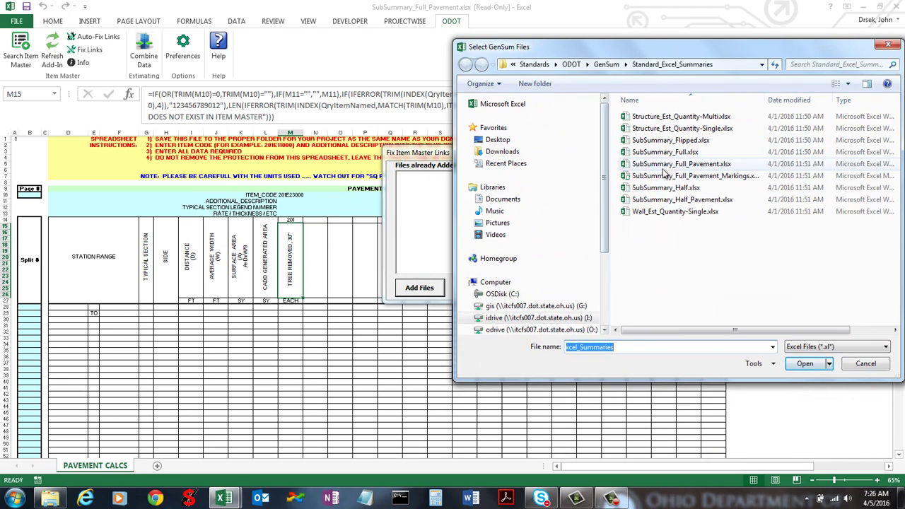
left_click(707, 164)
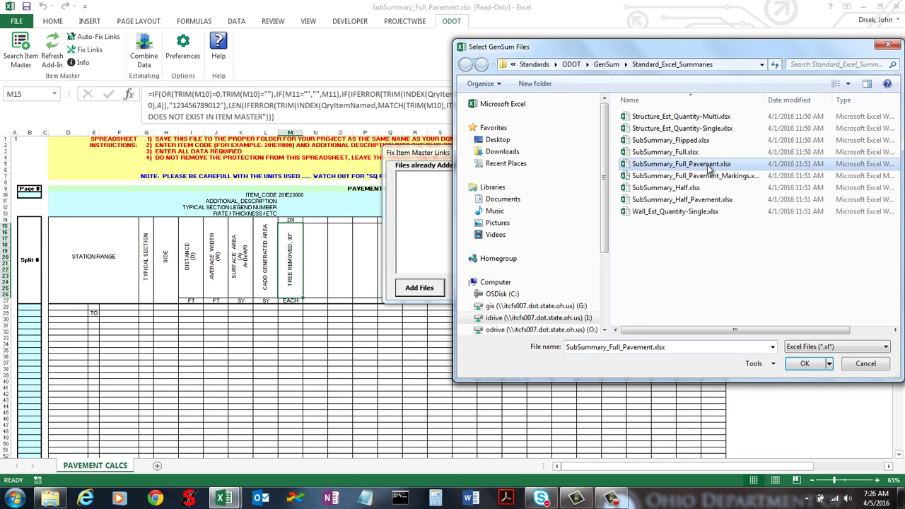
left_click(796, 364)
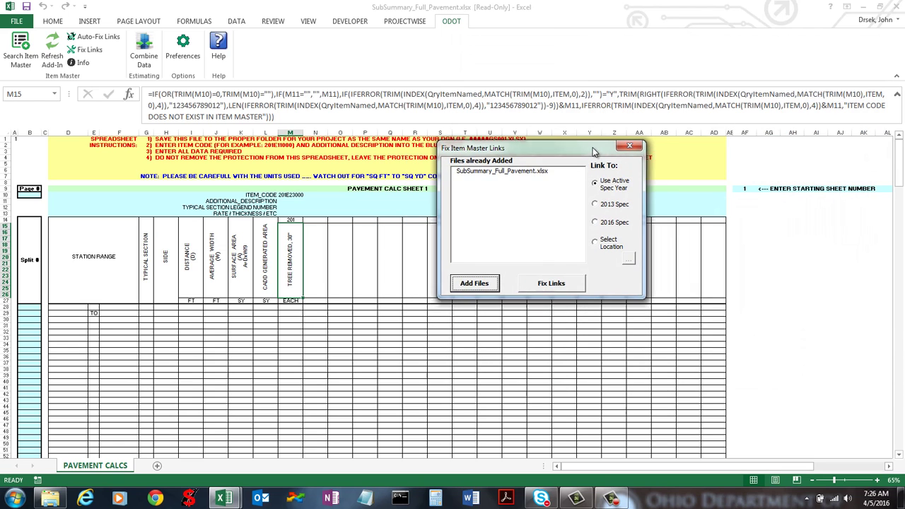
Step: Link the added file to the 2016 Spec, run the link fix and close the Fix Item Master Links window
left_click(628, 225)
left_click(628, 206)
left_click(626, 222)
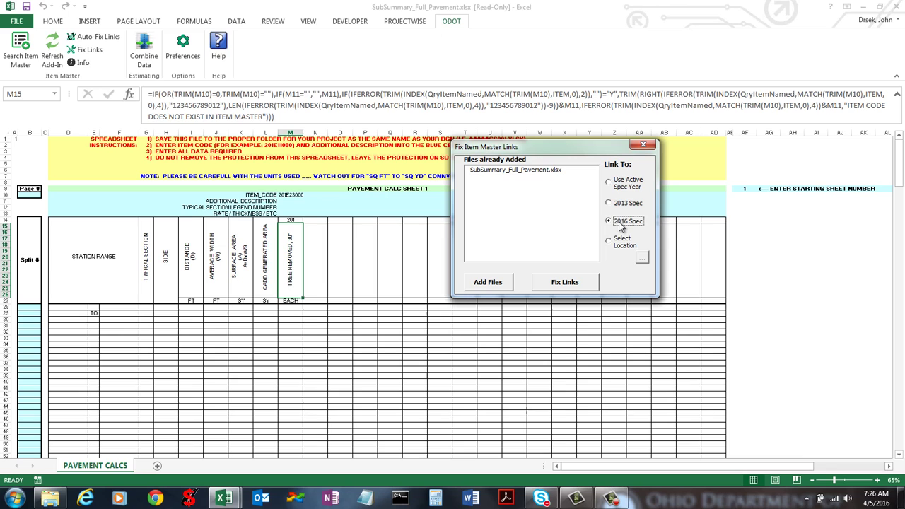
left_click(574, 283)
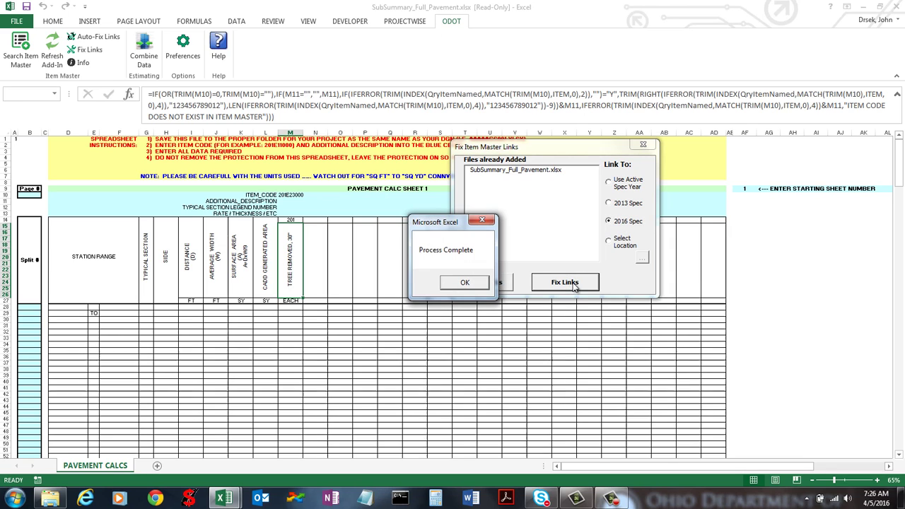
left_click(467, 281)
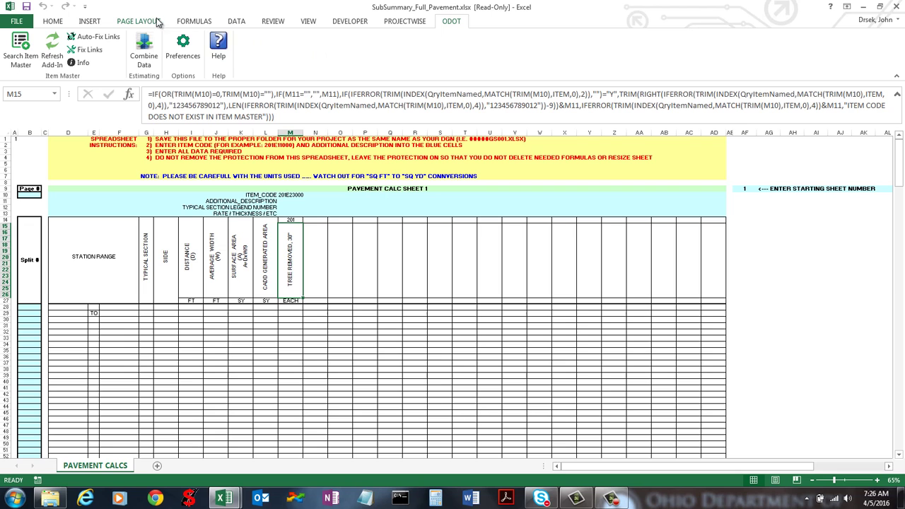
Step: Examine the references of the defined names ITEM and QryItemNamed in the Name Manager, and return to the ODOT add-in commands
left_click(192, 25)
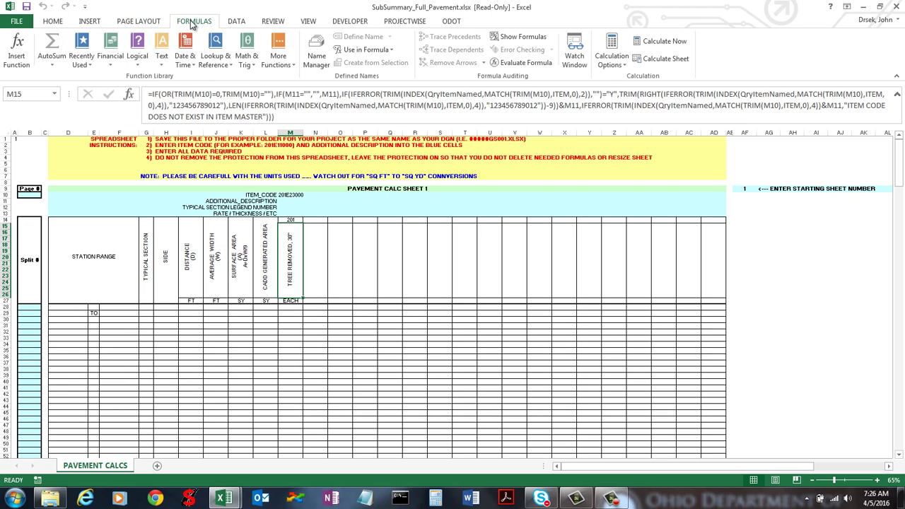
left_click(316, 53)
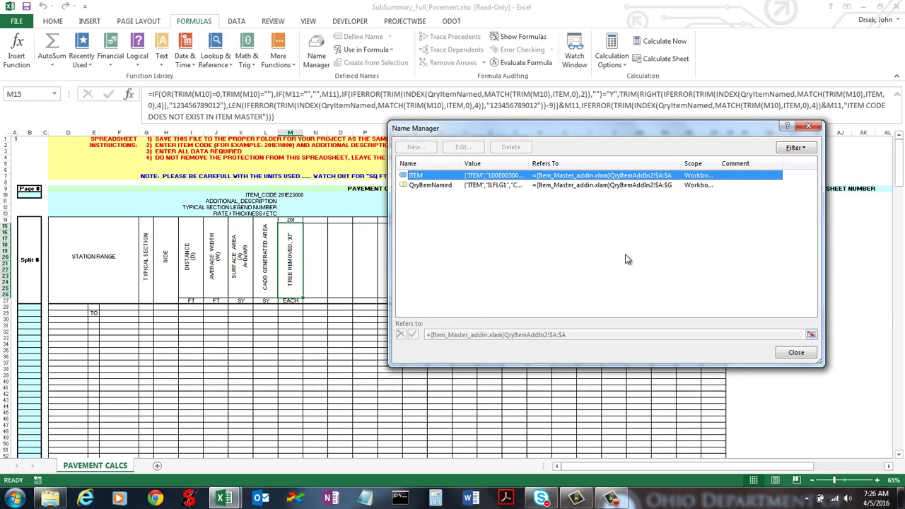
left_click(645, 185)
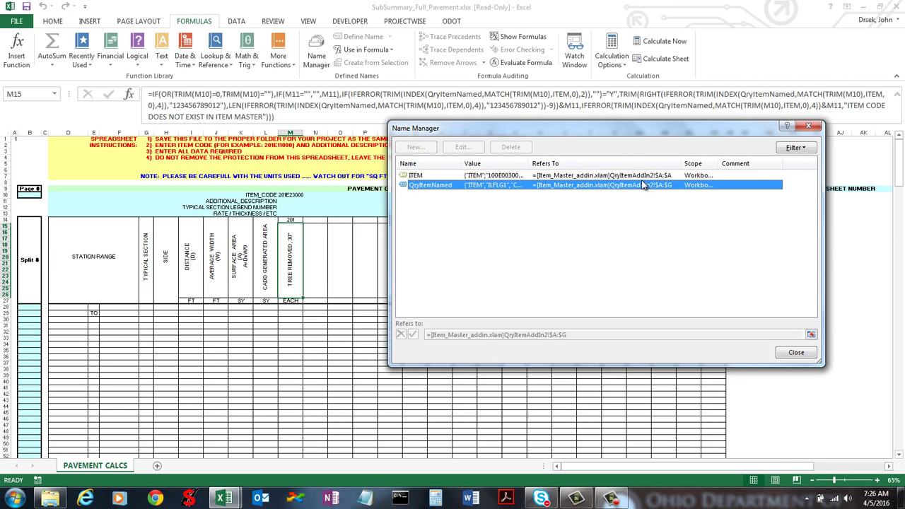
left_click(641, 179)
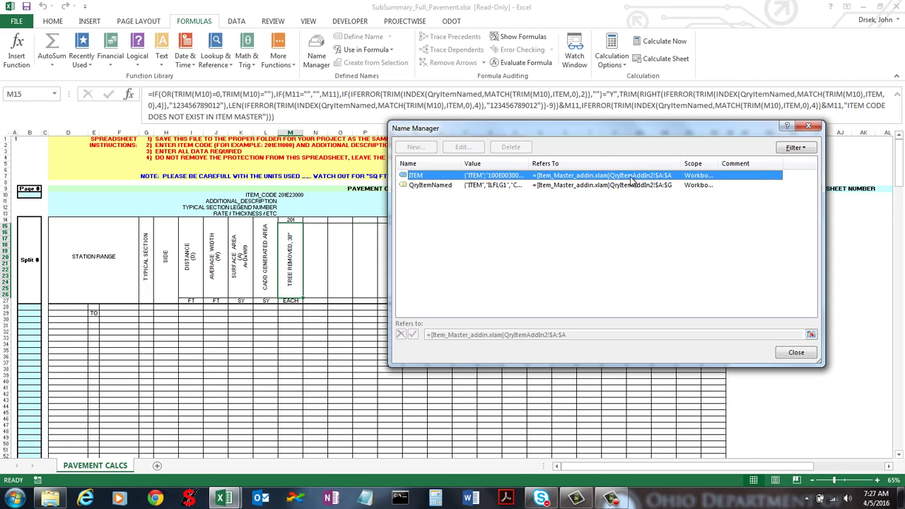
left_click(803, 351)
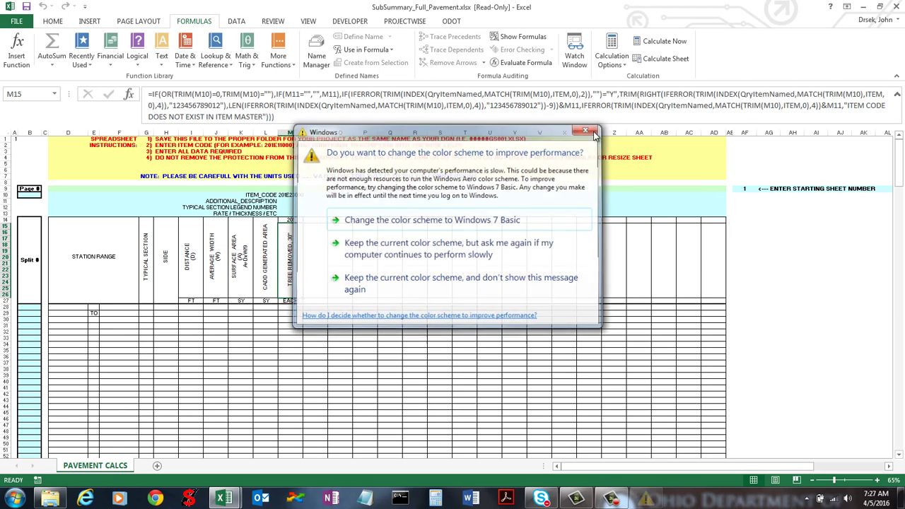
left_click(586, 132)
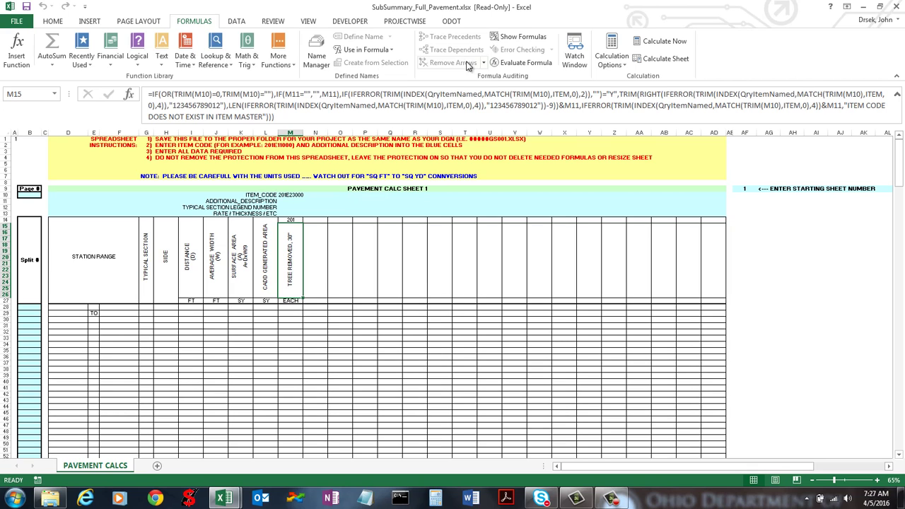
left_click(451, 22)
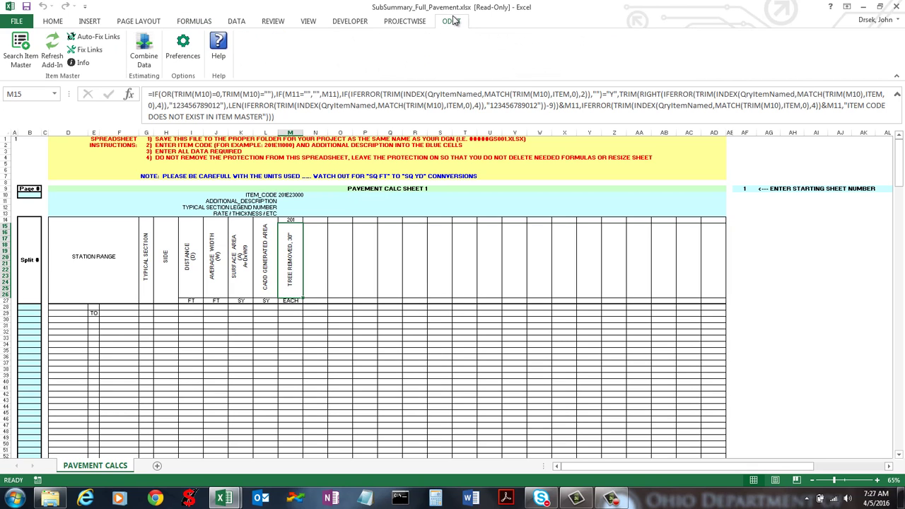